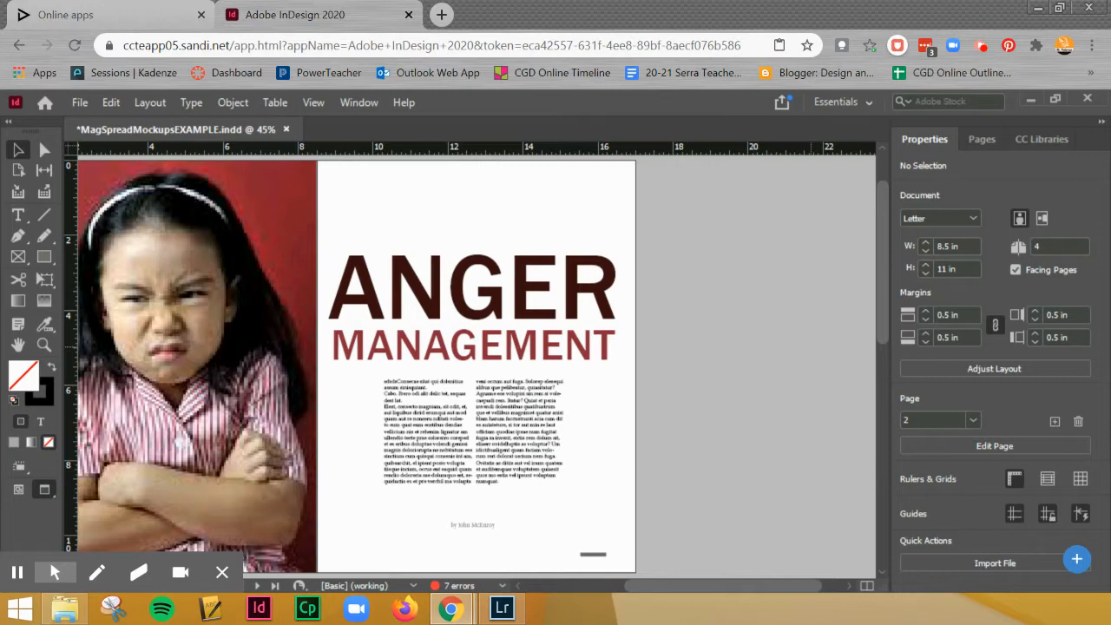
- Switch to High Quality Display, fit the ANGER MANAGEMENT spread in the window, and launch Snipping Tool
left_click(313, 102)
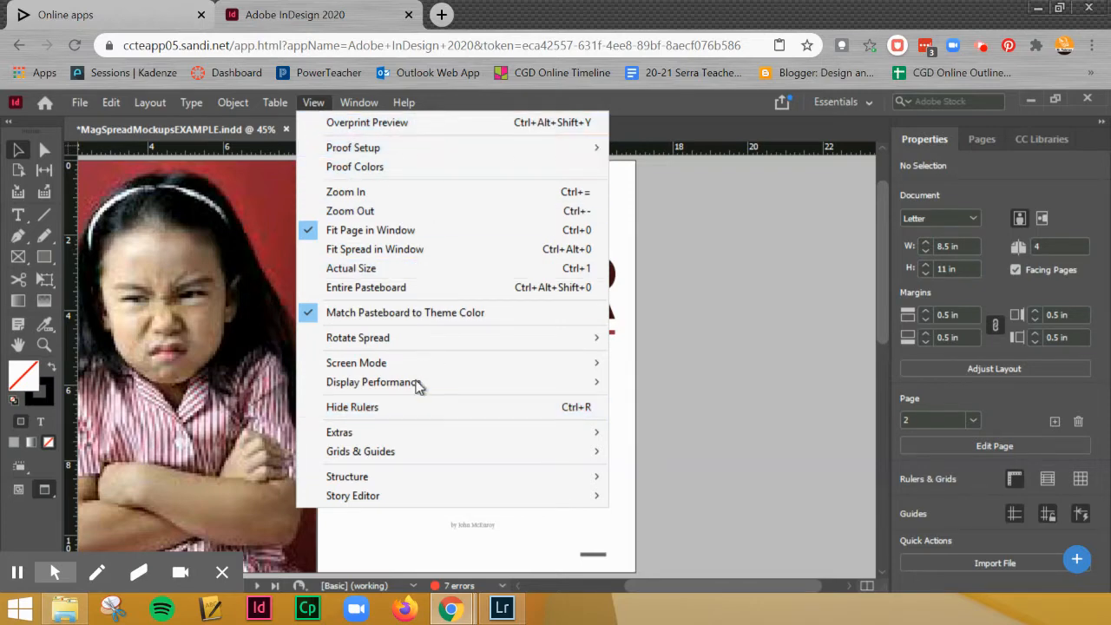
mouse_move(373, 382)
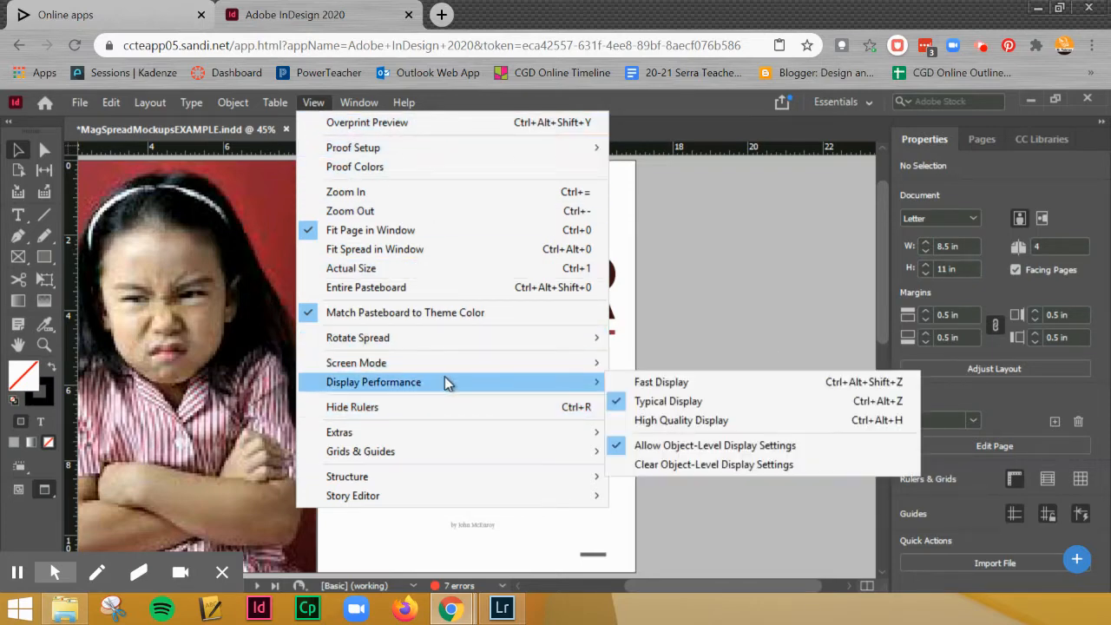
left_click(665, 420)
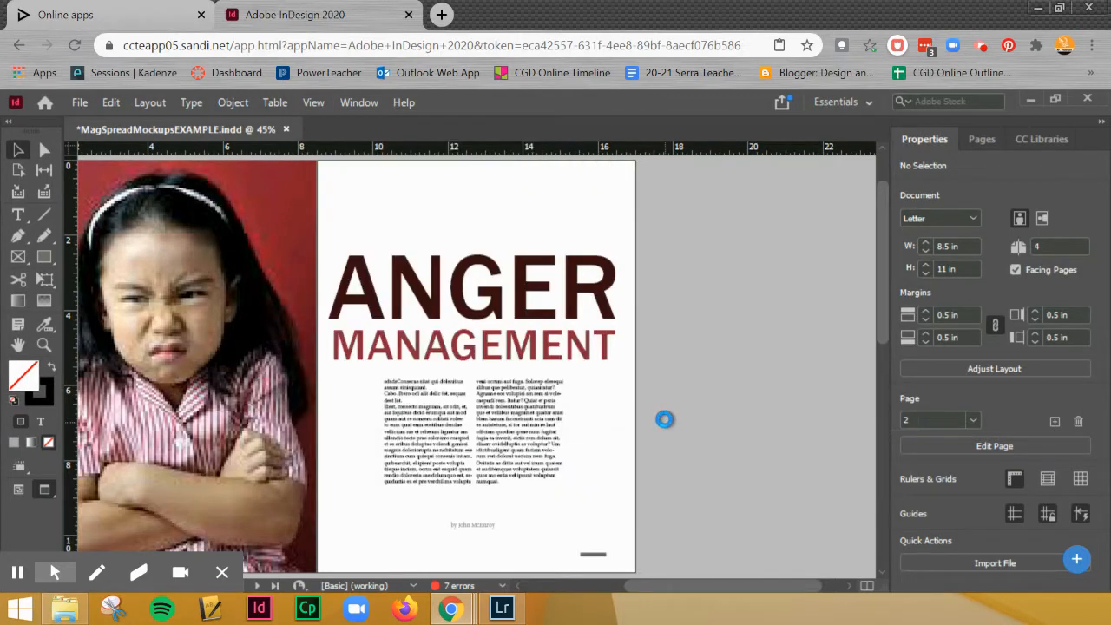
left_click(314, 103)
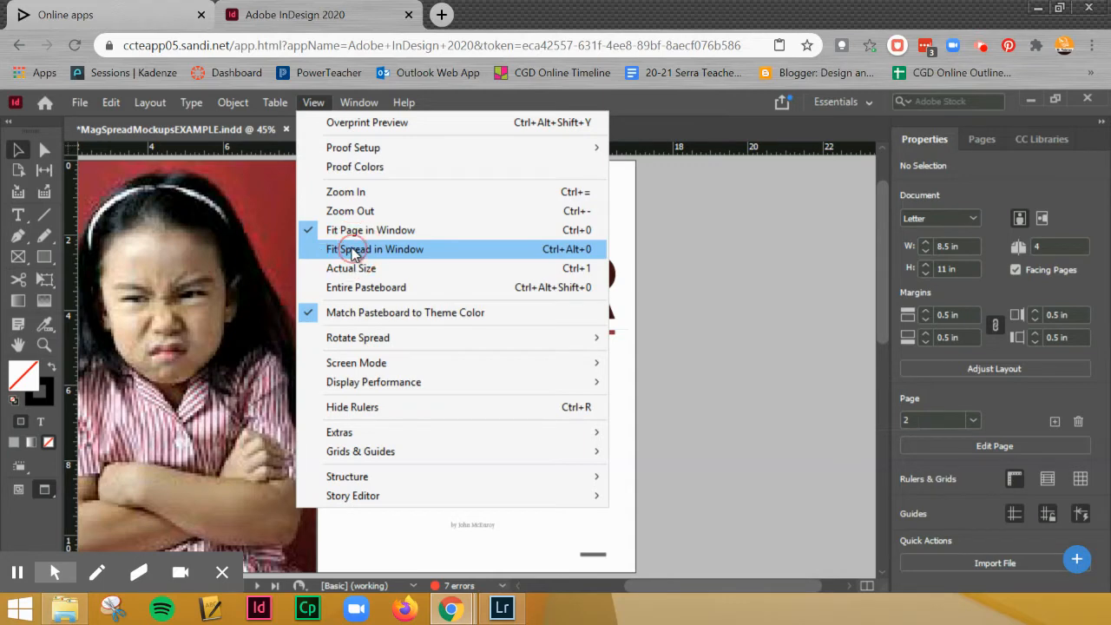
left_click(354, 251)
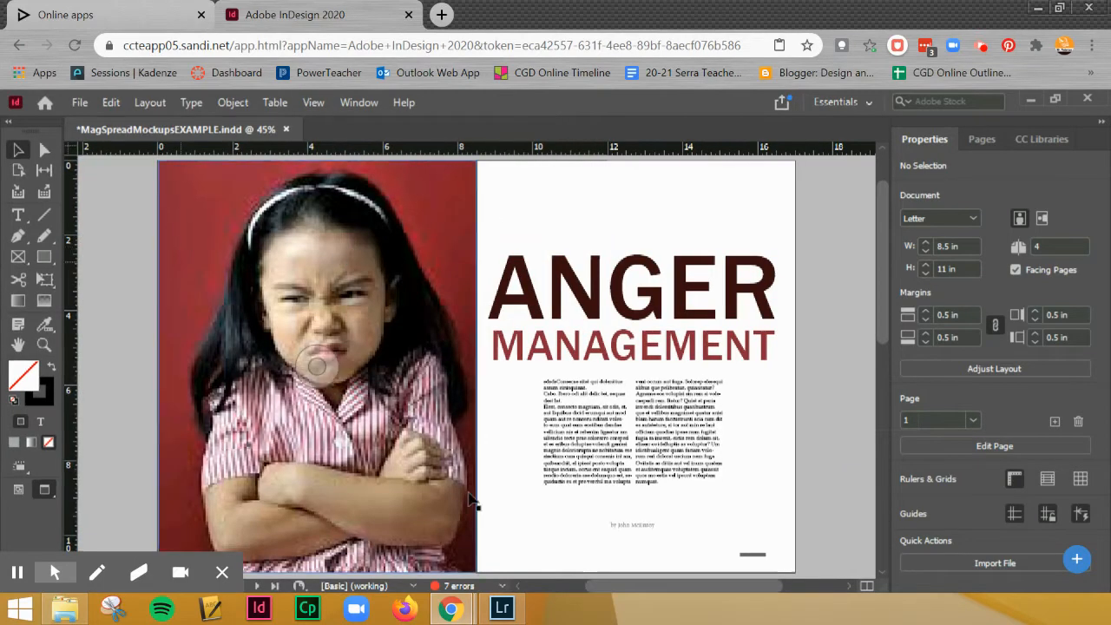
left_click(221, 572)
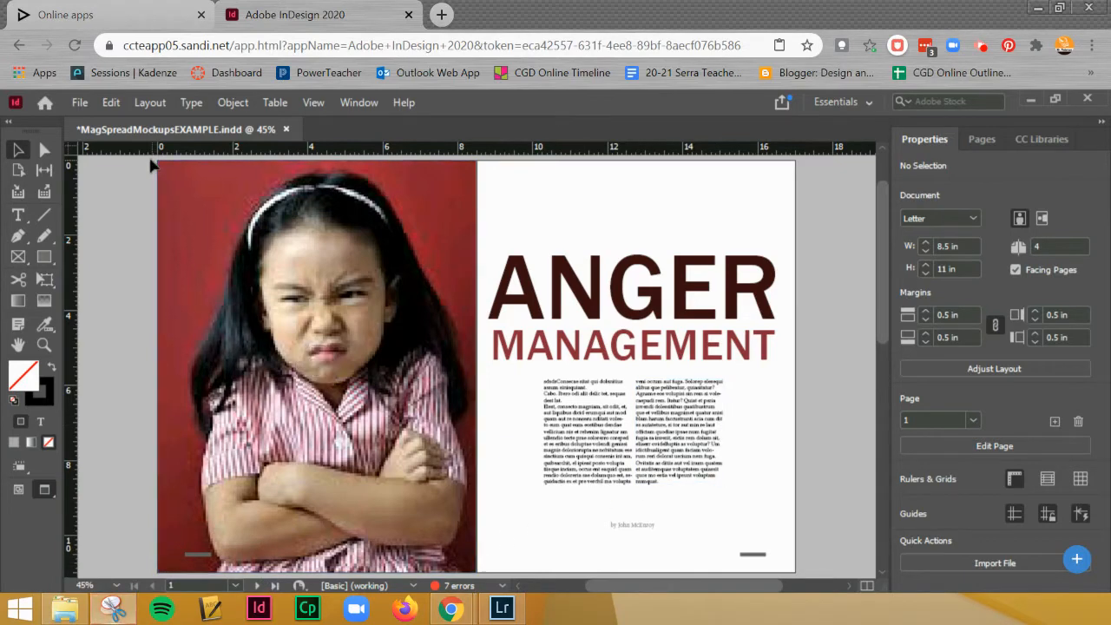
- Snip the whole spread corner to corner and save it to the Desktop as JPEG Draft1
left_click_drag(217, 109, 520, 39)
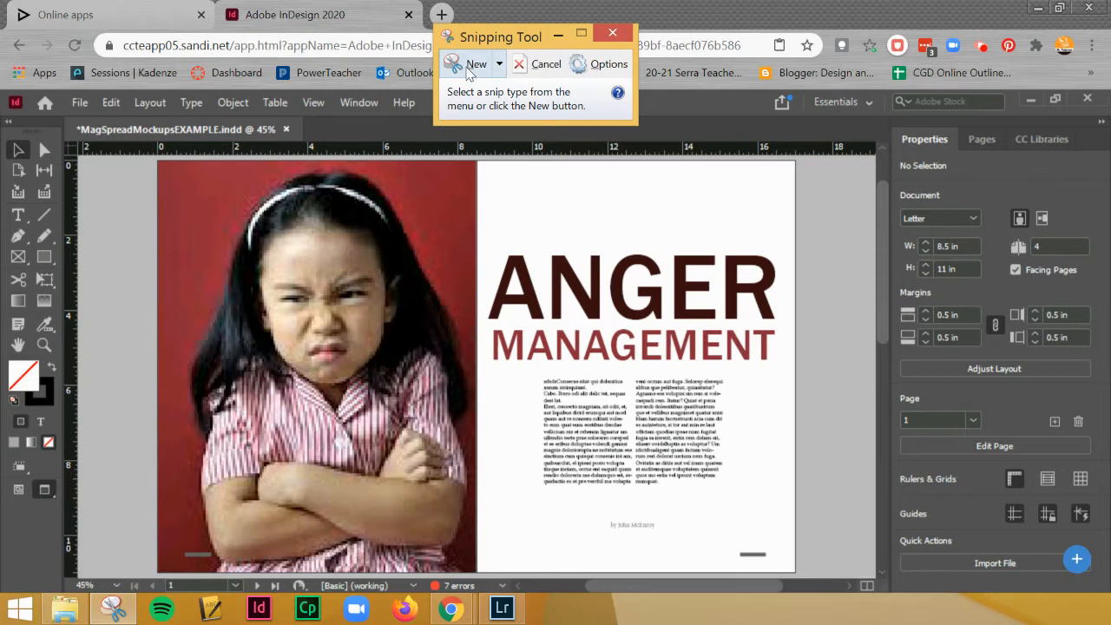
left_click(473, 65)
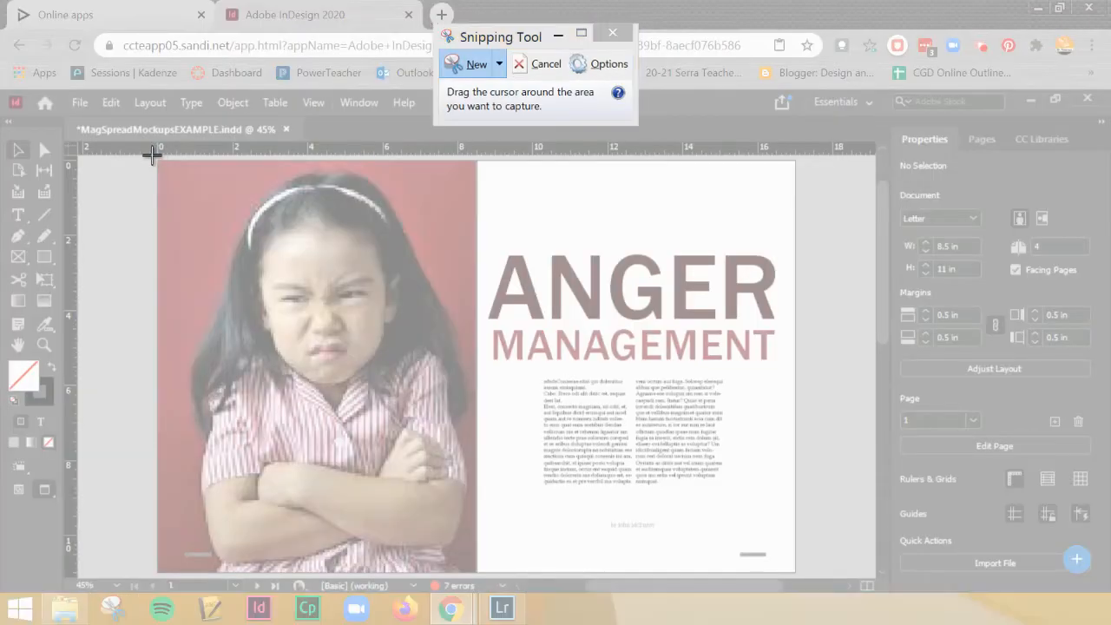
mouse_move(152, 157)
left_mouse_down()
mouse_move(821, 578)
mouse_move(803, 578)
left_mouse_up()
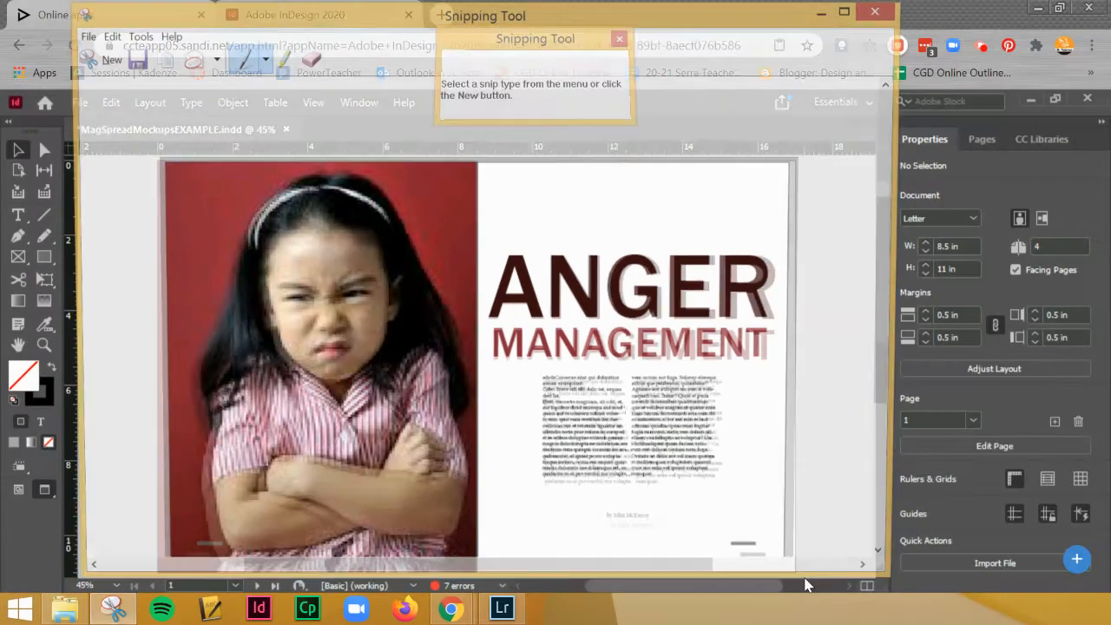
left_click(132, 59)
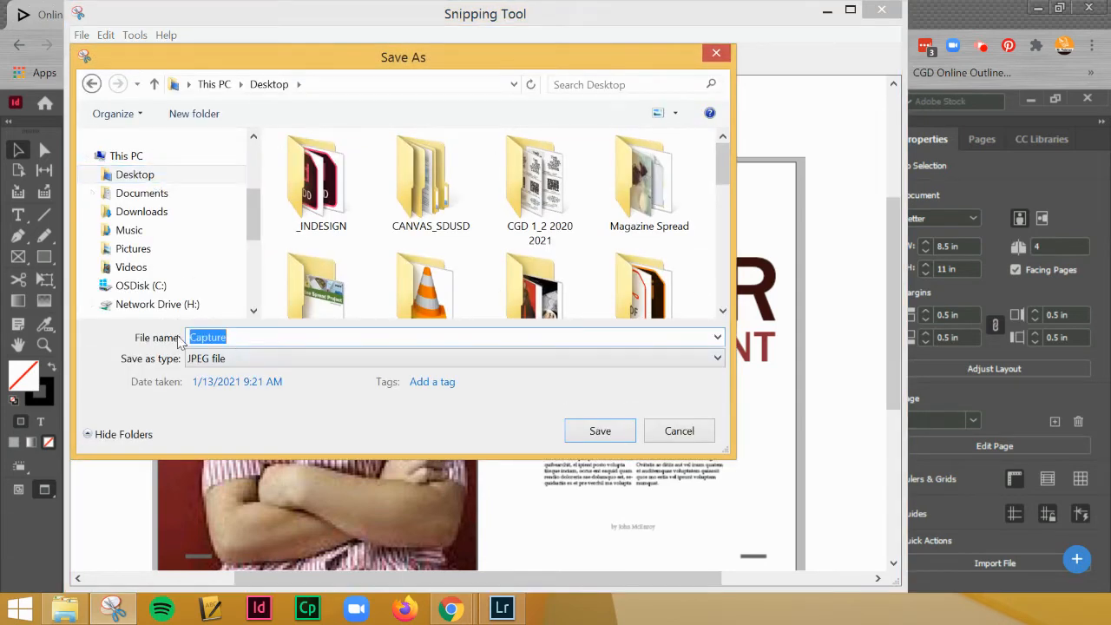
type("Draft1")
left_click(600, 430)
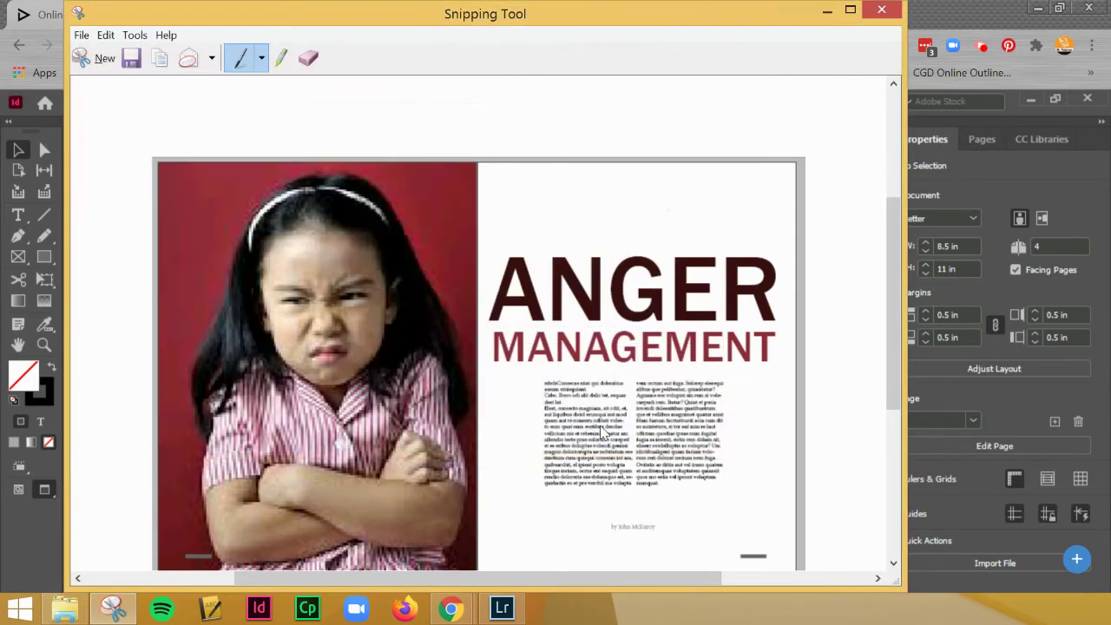
left_click(881, 9)
- Scroll to the pull-quote spread and fit it whole in the window
left_click_drag(884, 204, 884, 376)
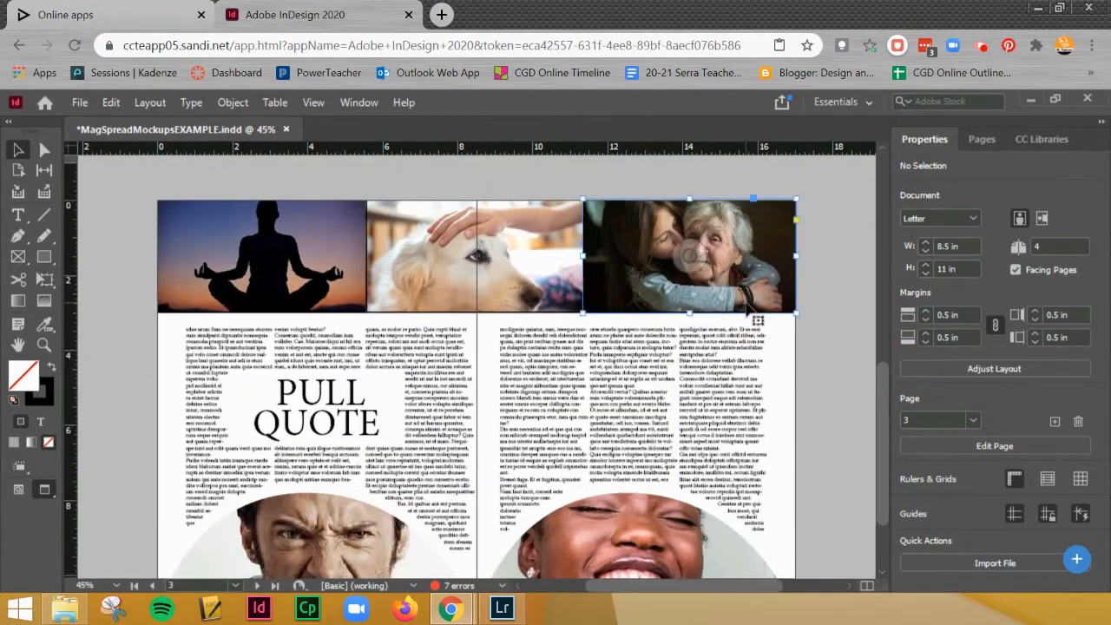
left_click(415, 383)
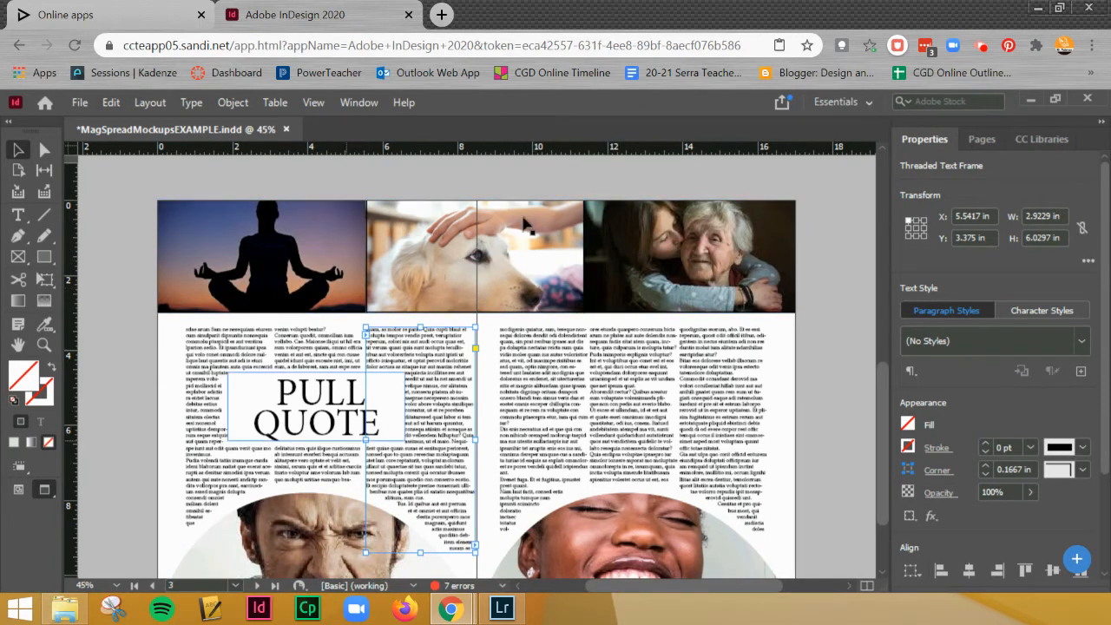
left_click(313, 102)
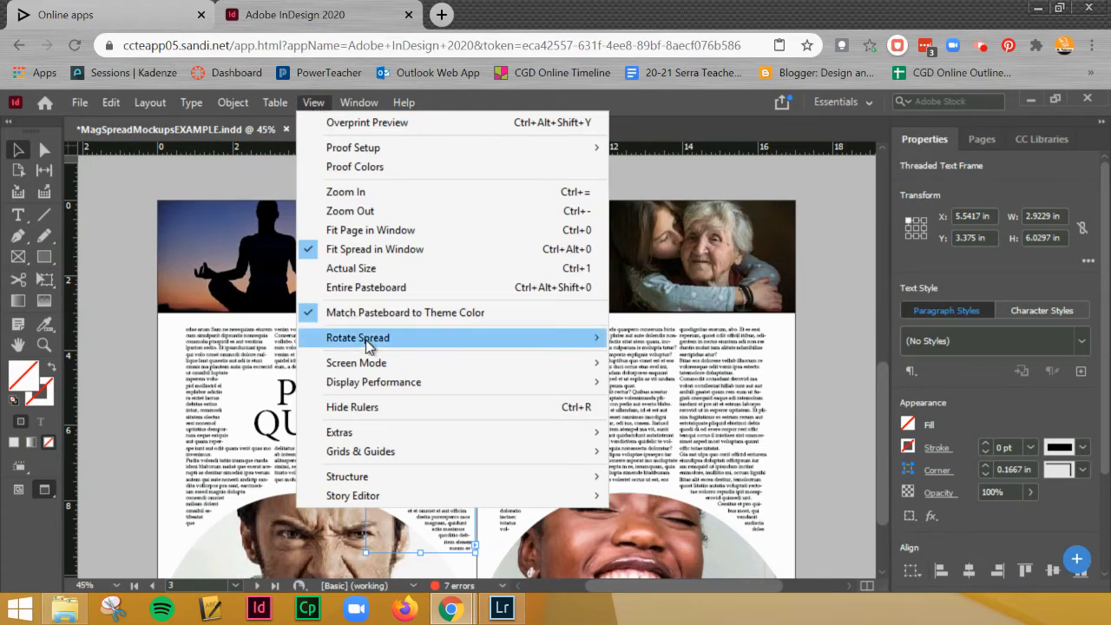
left_click(390, 249)
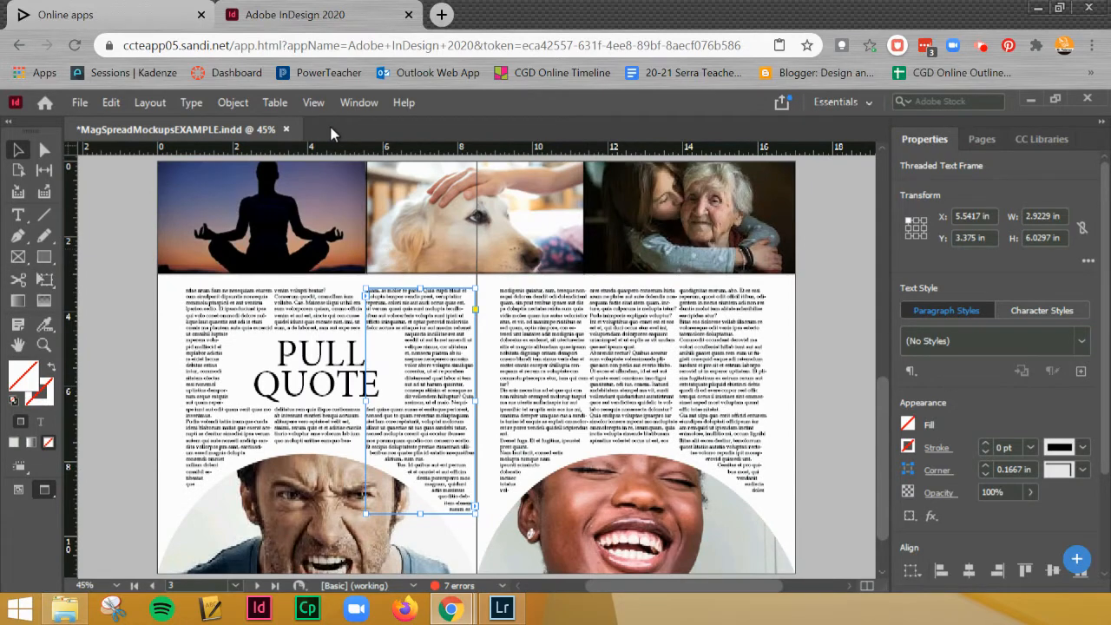
- Deselect everything on the spread and bring up Snipping Tool for the next capture
left_click(313, 102)
left_click(313, 102)
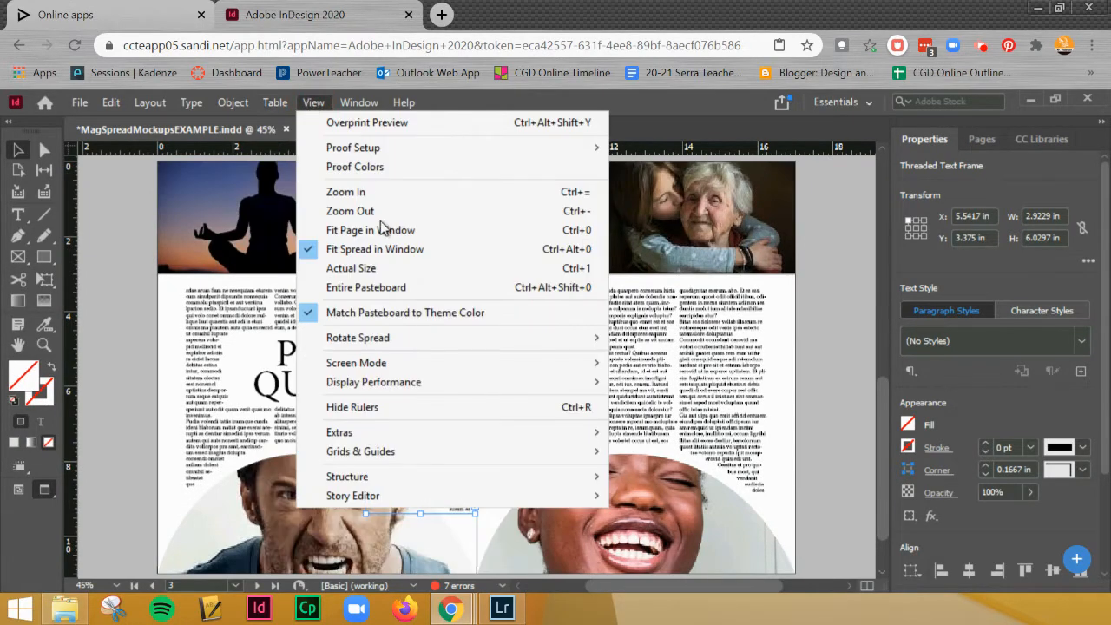
left_click(702, 104)
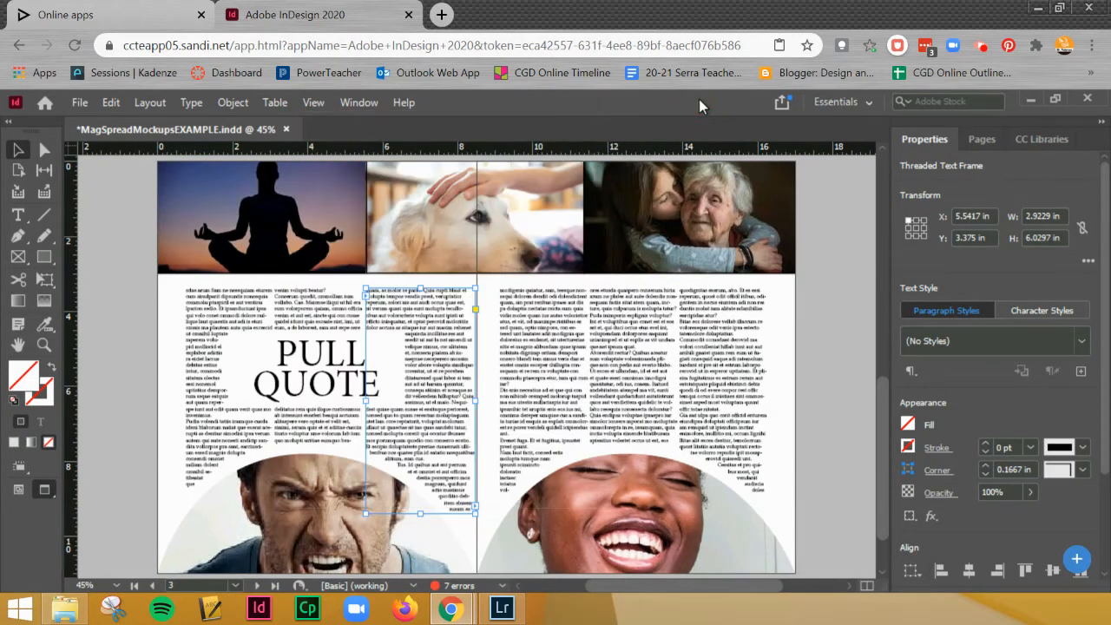
left_click(837, 291)
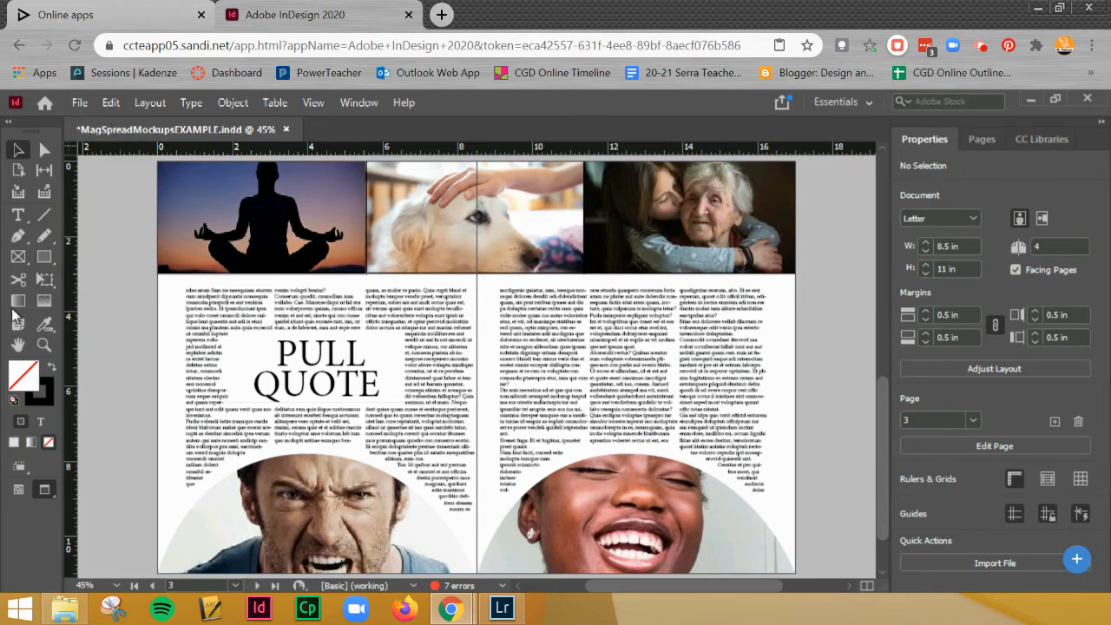
left_click(112, 609)
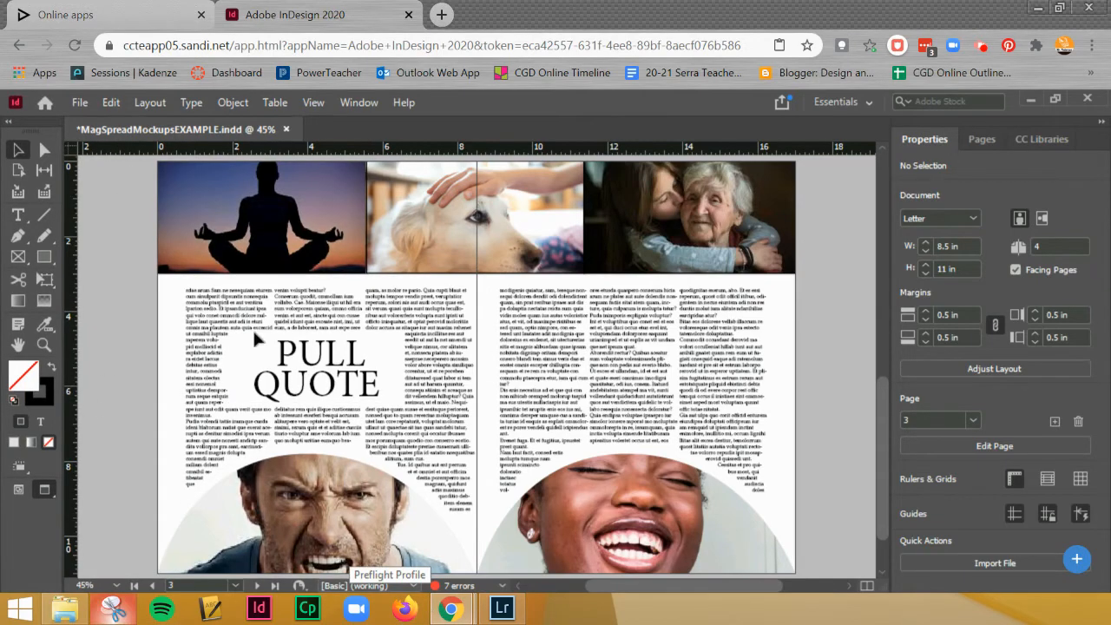
- Snip the whole pull-quote spread and save it to the Desktop as JPEG Draft2
left_click(469, 85)
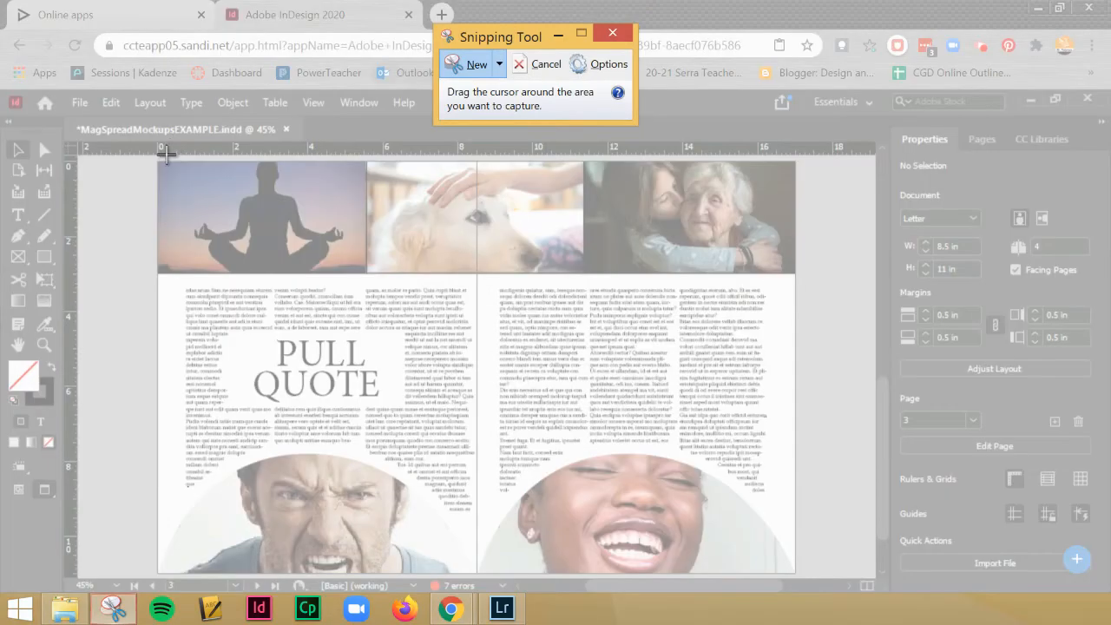
mouse_move(153, 156)
left_mouse_down()
mouse_move(792, 520)
mouse_move(805, 580)
left_mouse_up()
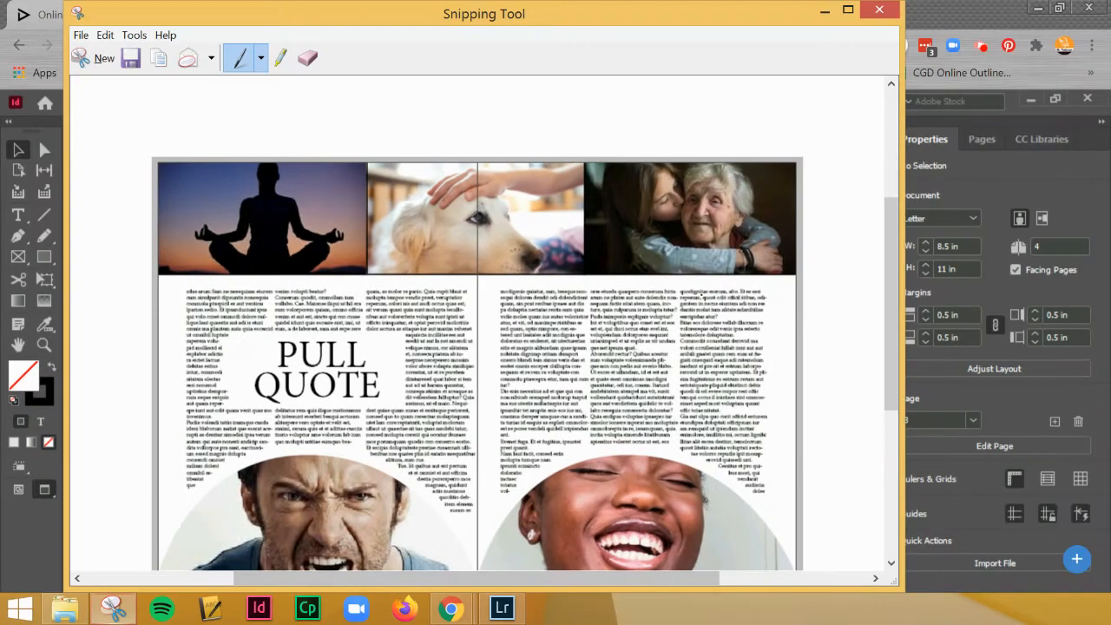
left_click(132, 58)
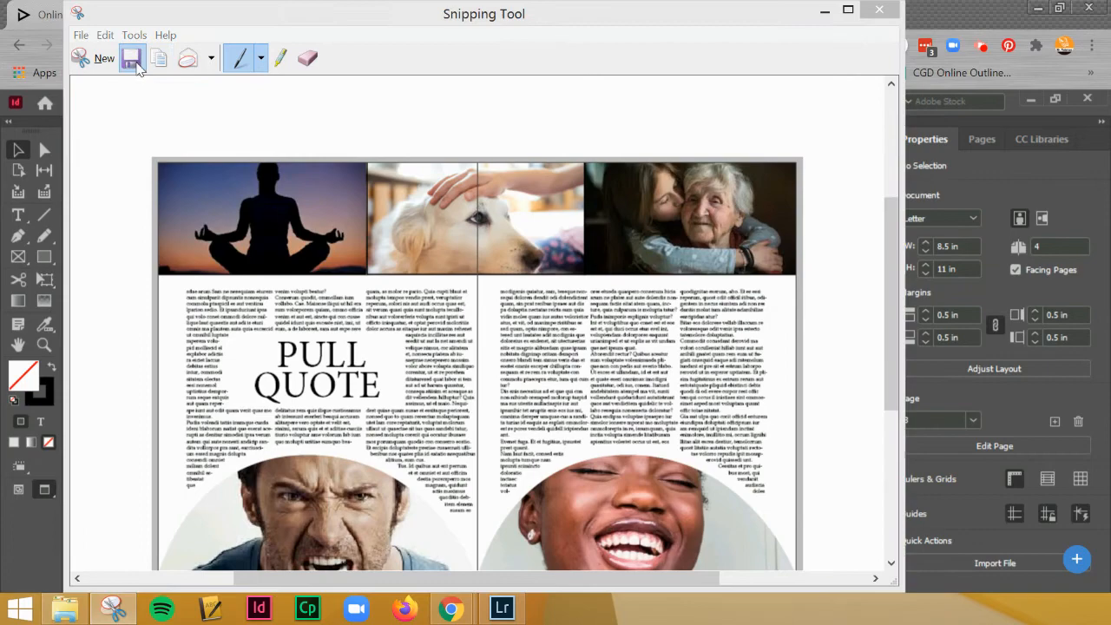
type("D")
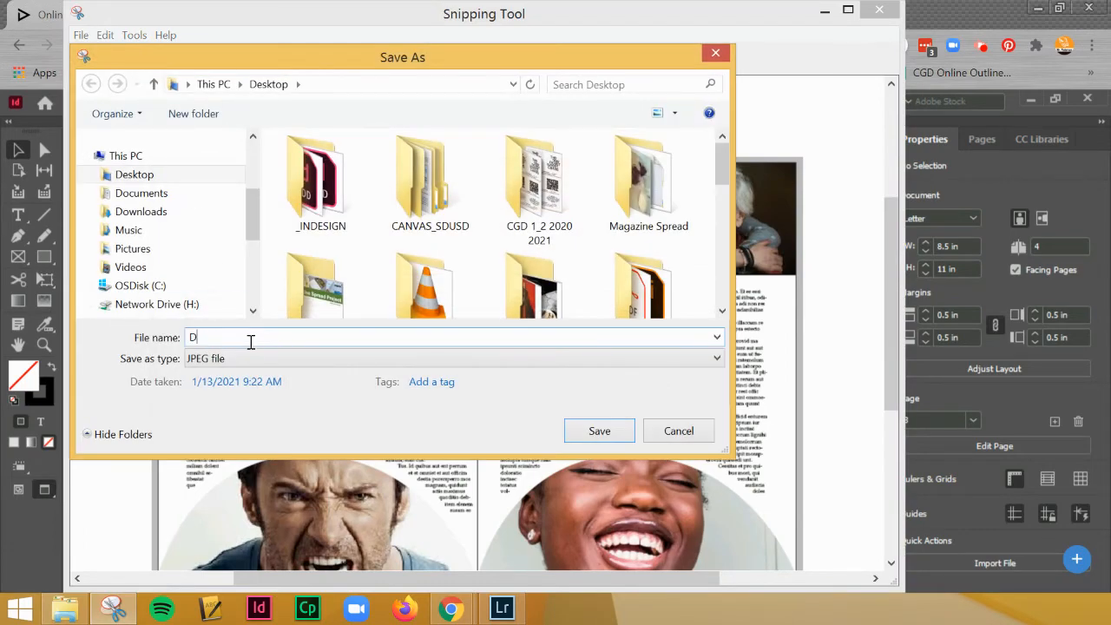
type("raft2")
left_click(599, 431)
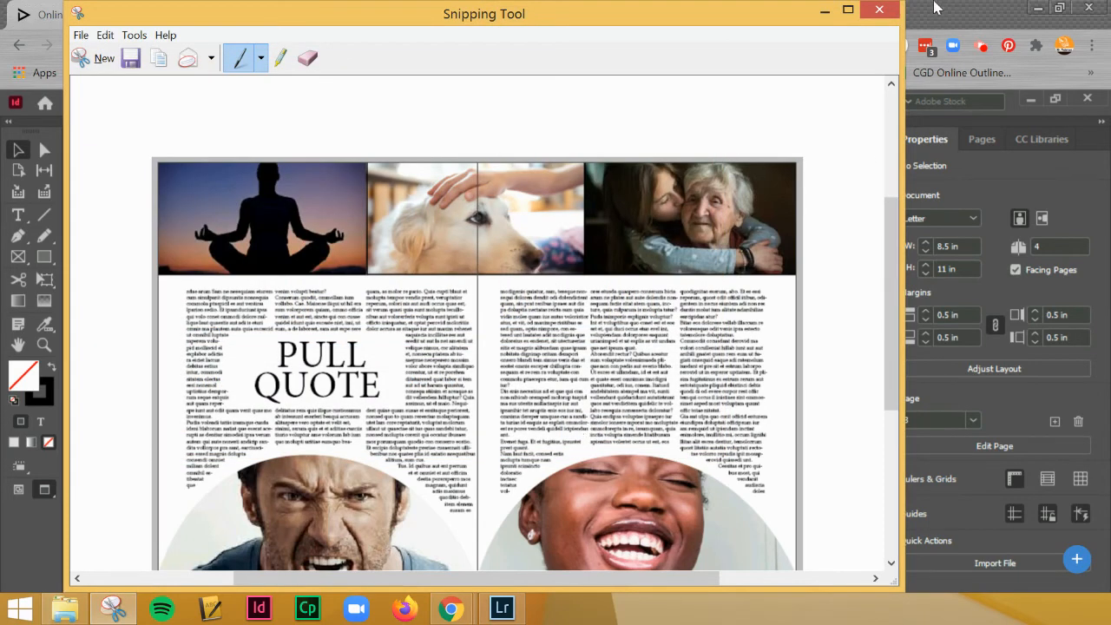
left_click(879, 10)
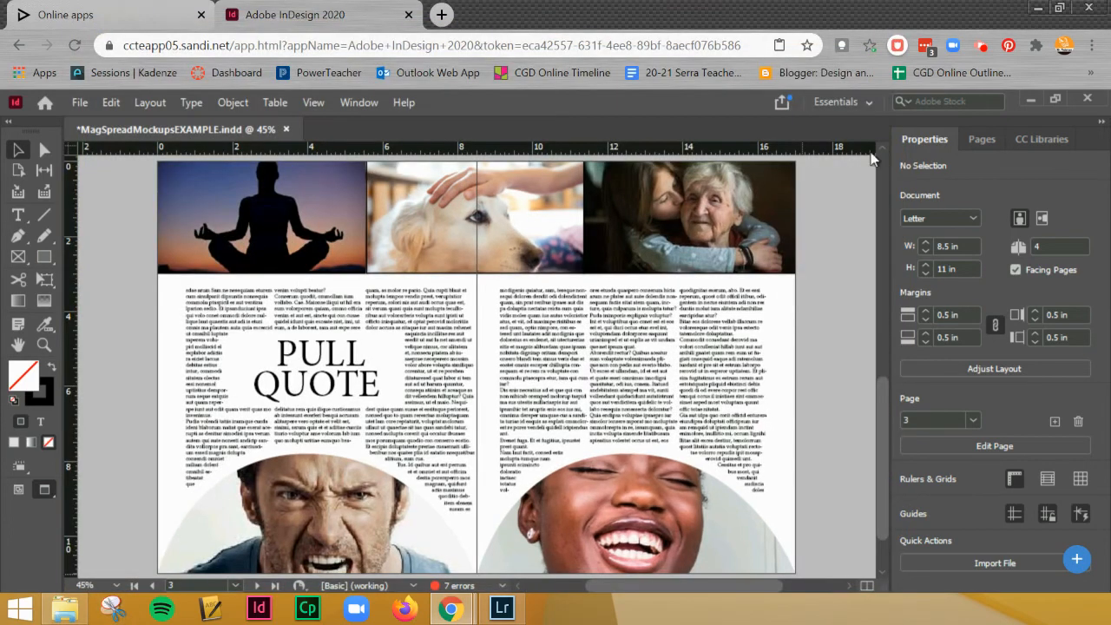